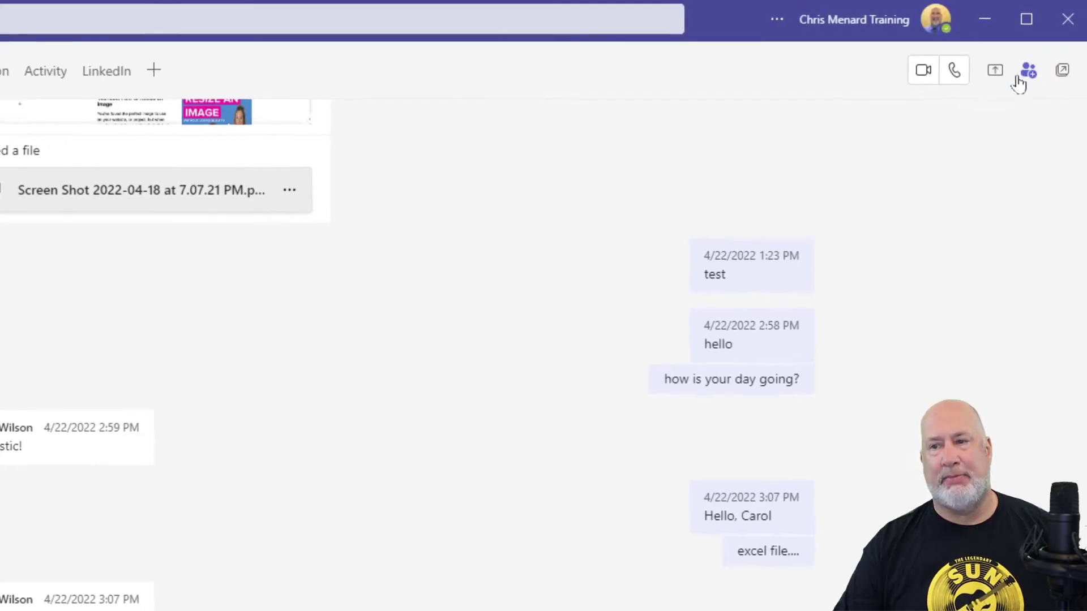
Add the second colleague to the one-on-one chat, turning it into a three-person group chat.
{"action": "left_click", "coordinate": [1028, 79]}
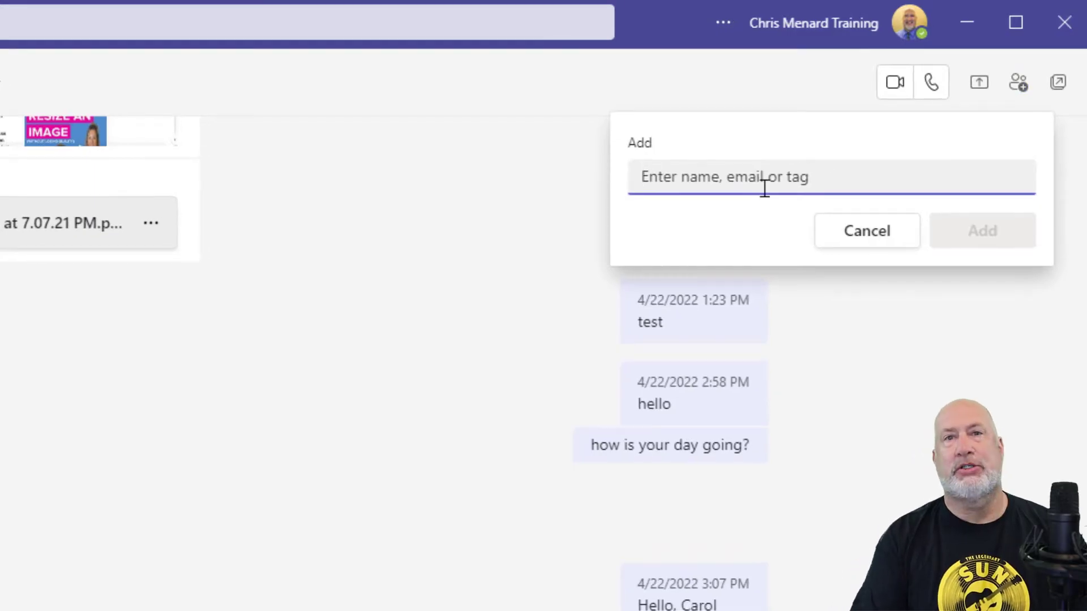
{"action": "type", "text": "cris"}
{"action": "left_click", "coordinate": [747, 224]}
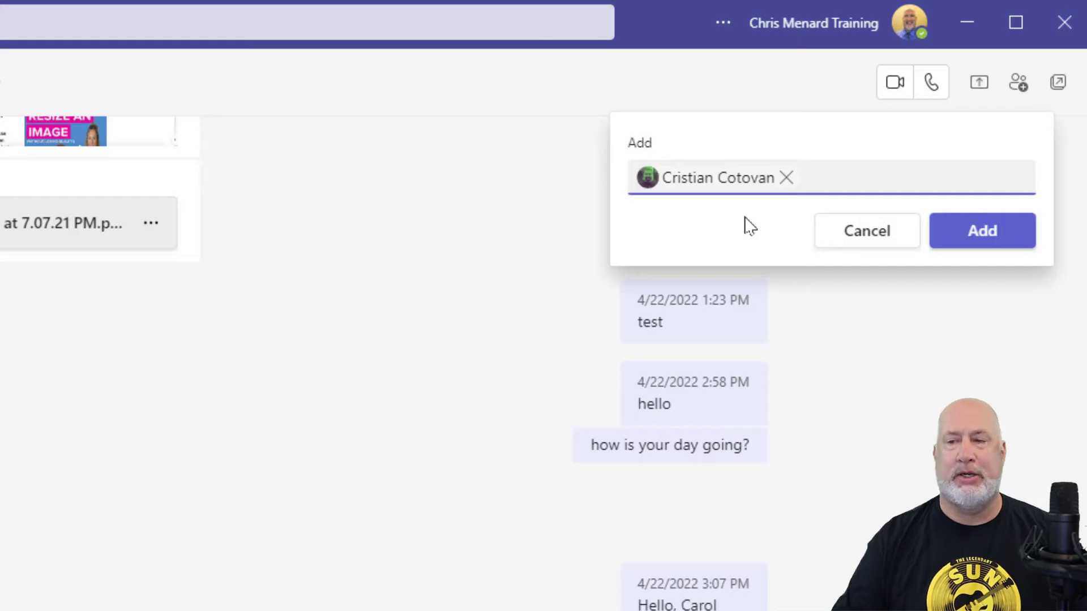
{"action": "left_click", "coordinate": [983, 237]}
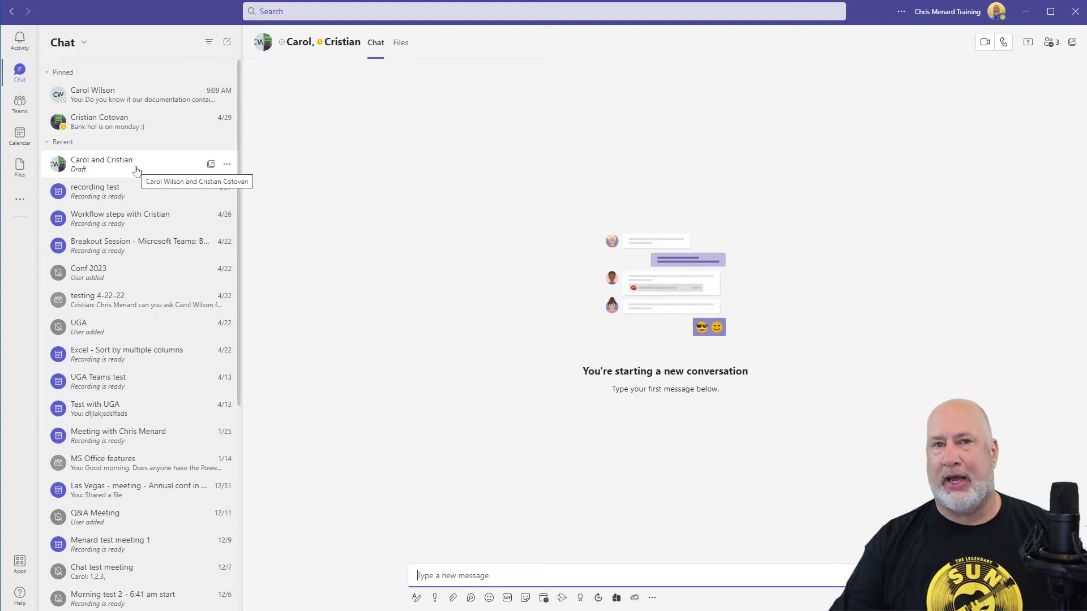
Switch between the pinned one-on-one chat and the group chat draft, ending on the one-on-one chat.
{"action": "left_click", "coordinate": [113, 101]}
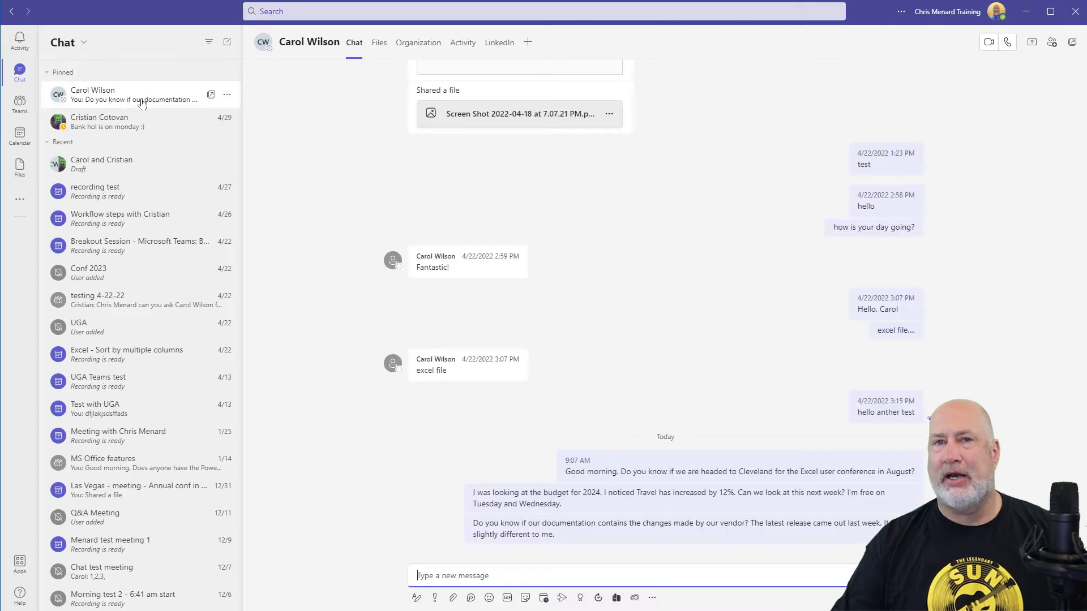
{"action": "left_click", "coordinate": [118, 170]}
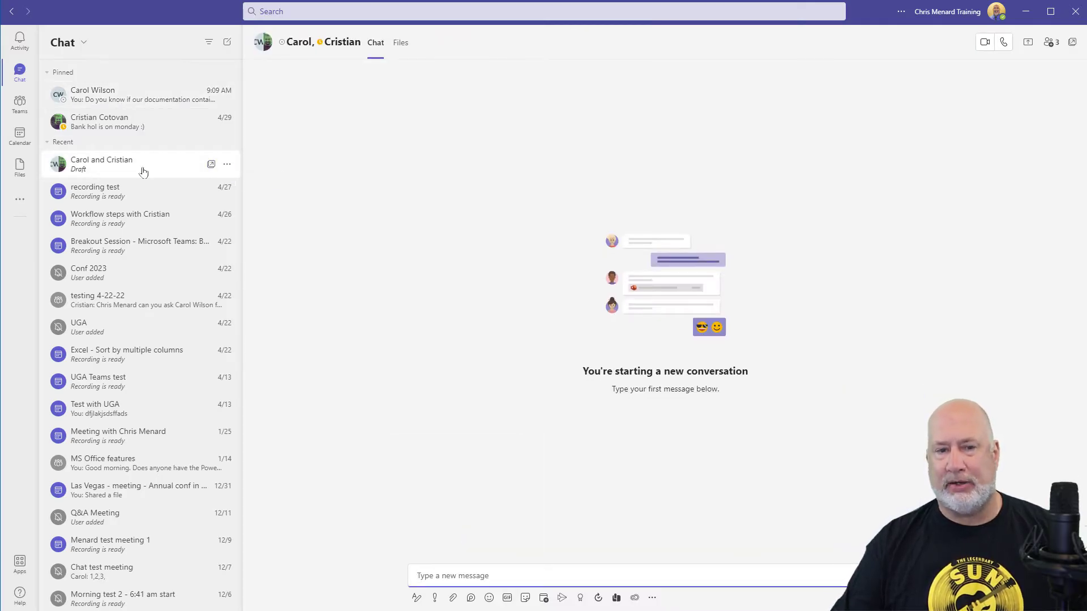
{"action": "left_click", "coordinate": [150, 95]}
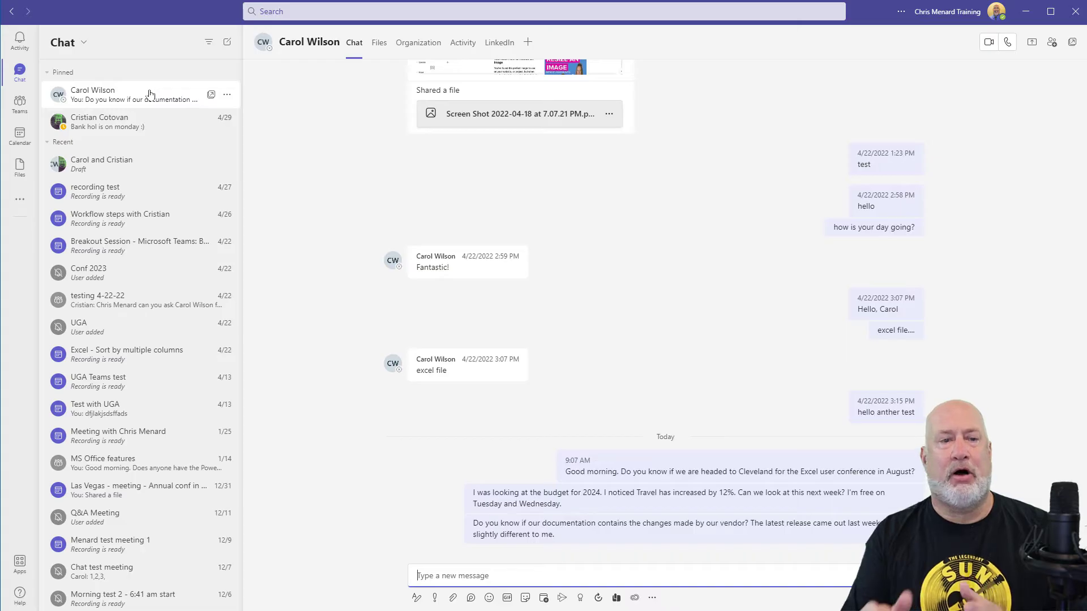
{"action": "left_click", "coordinate": [119, 166]}
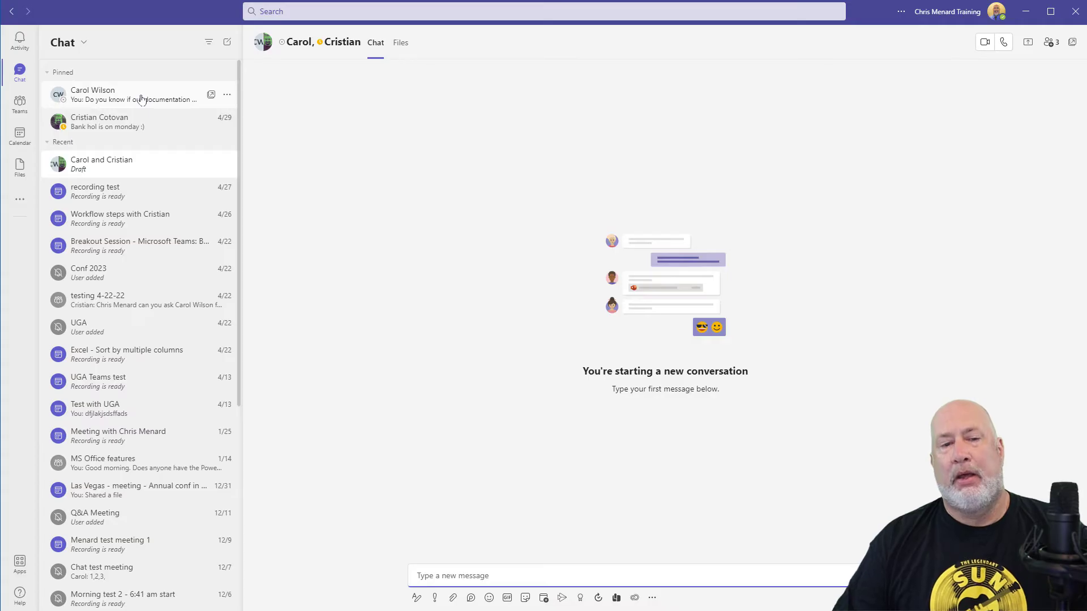
Show the Files tab of the one-on-one chat to list its shared files.
{"action": "left_click", "coordinate": [134, 100]}
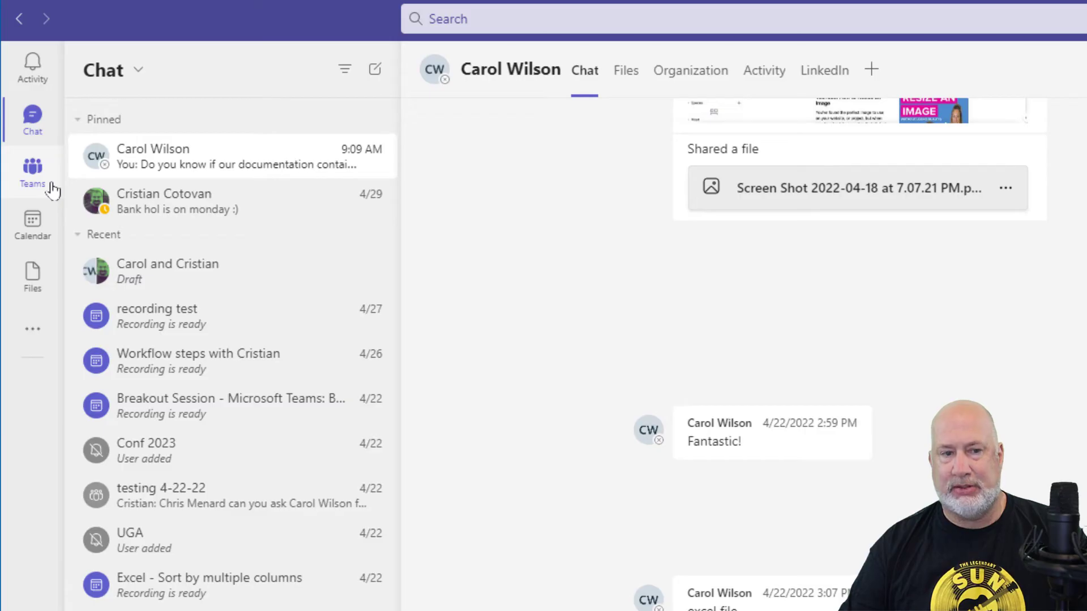
{"action": "left_click", "coordinate": [51, 187]}
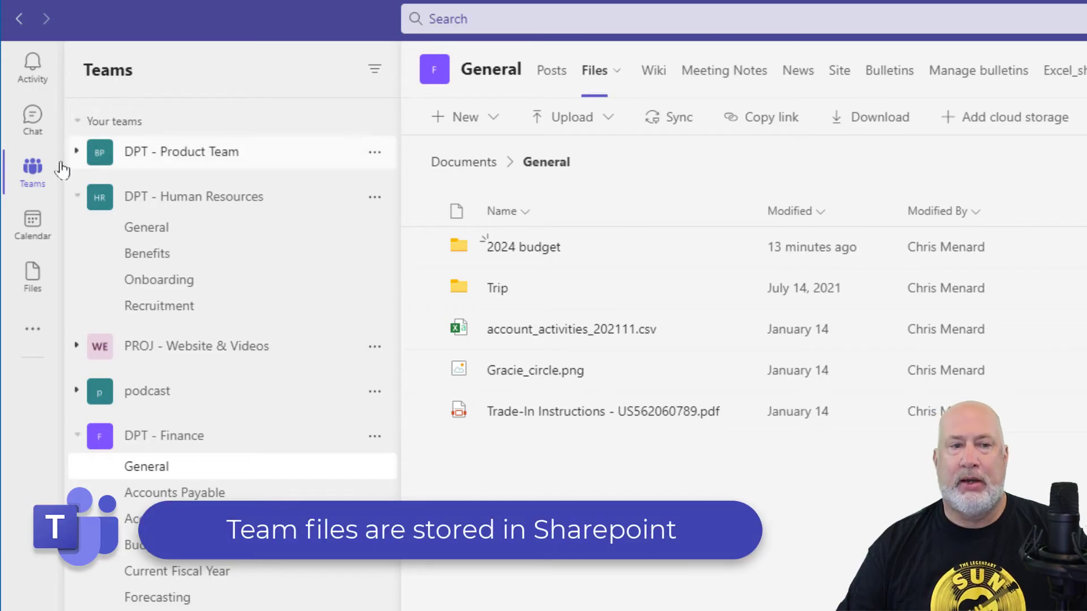
{"action": "left_click", "coordinate": [41, 136]}
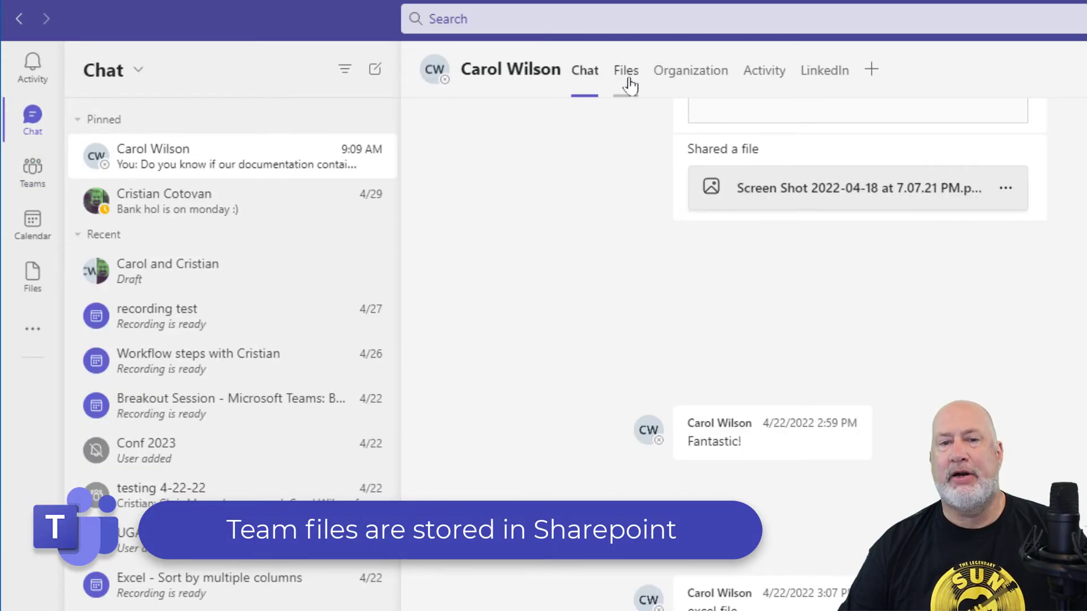
{"action": "left_click", "coordinate": [626, 74]}
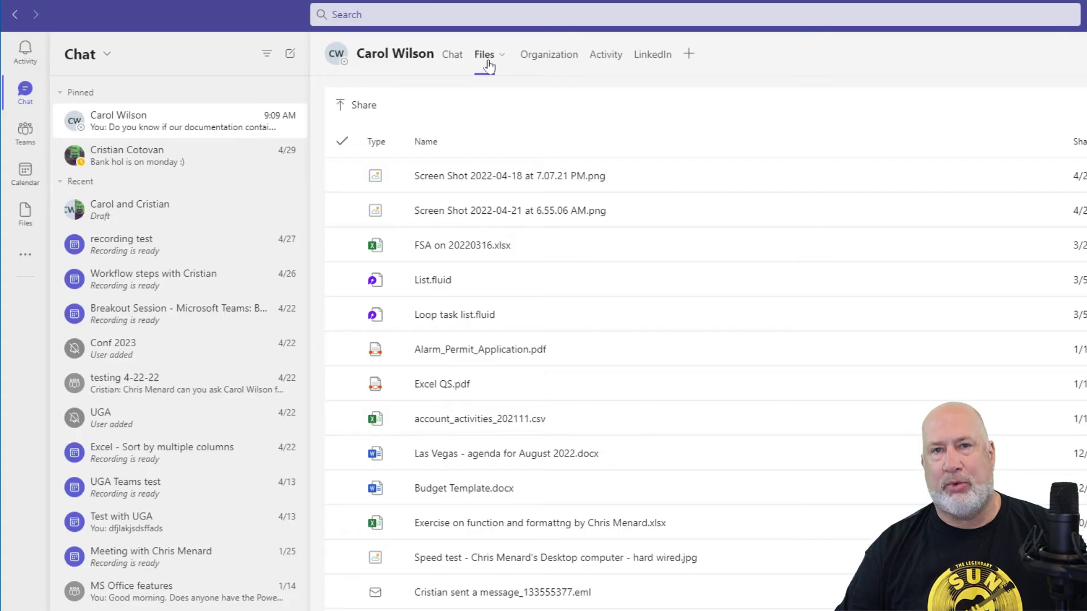
Create a '2025 budget' folder in the DPT - Finance General channel files, then go back to Chat.
{"action": "left_click", "coordinate": [26, 144]}
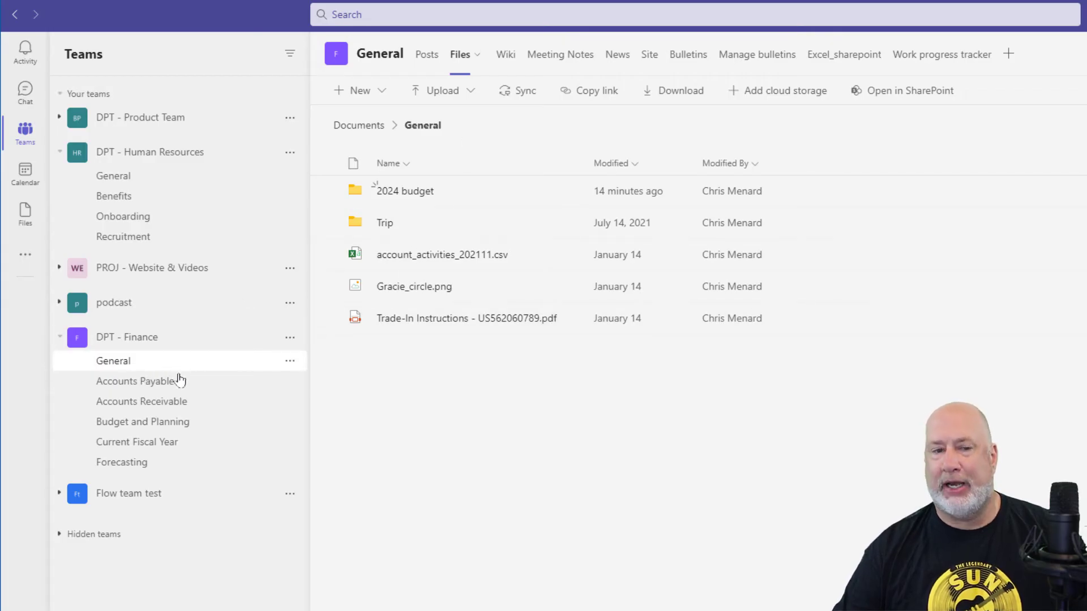
{"action": "left_click", "coordinate": [380, 92]}
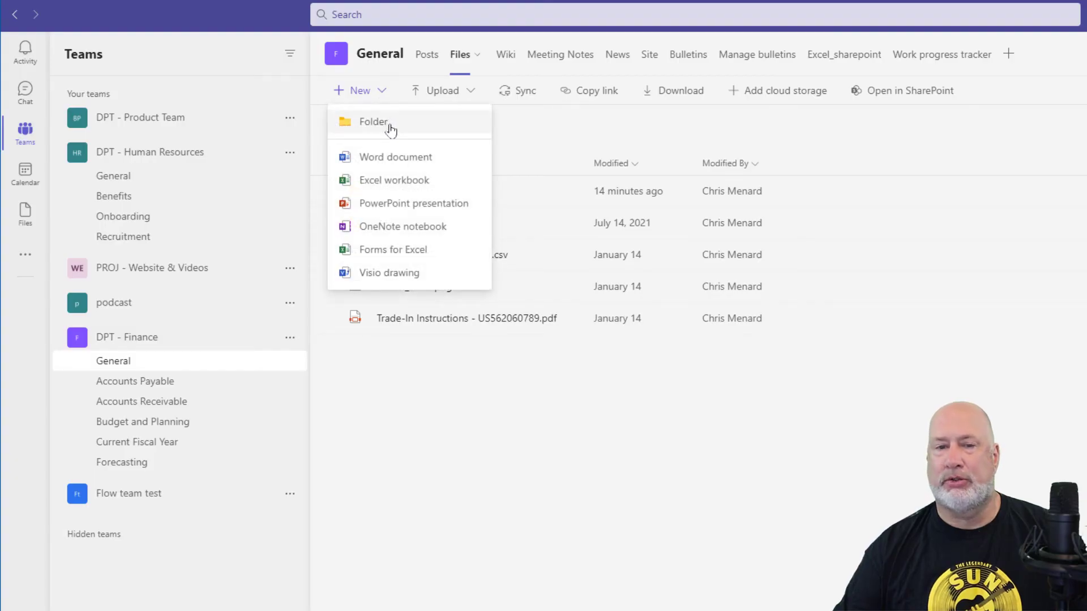
{"action": "left_click", "coordinate": [390, 126]}
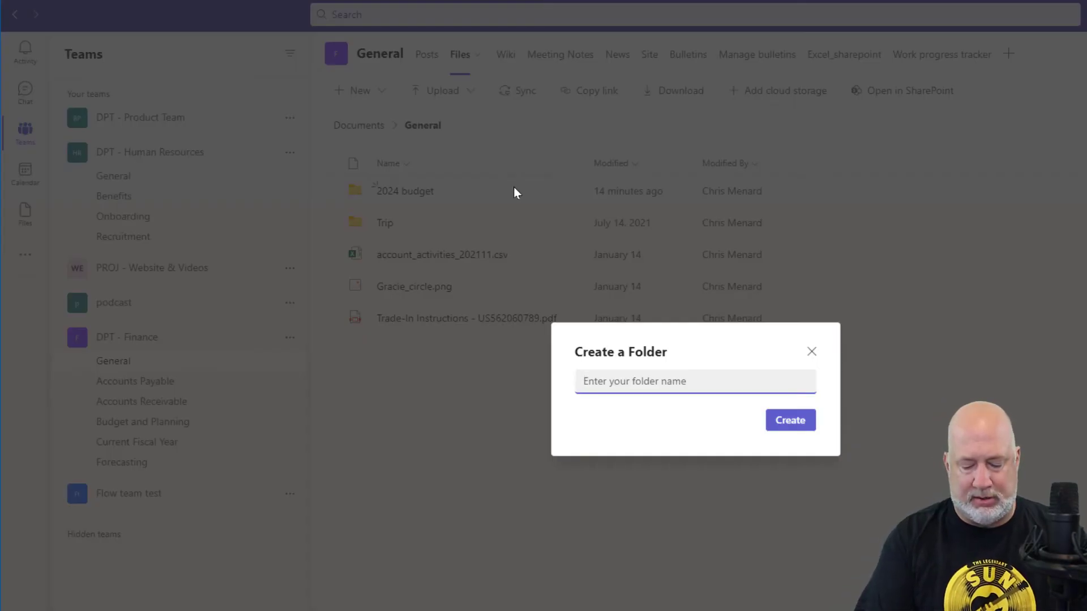
{"action": "type", "text": "2025 "}
{"action": "type", "text": "busg"}
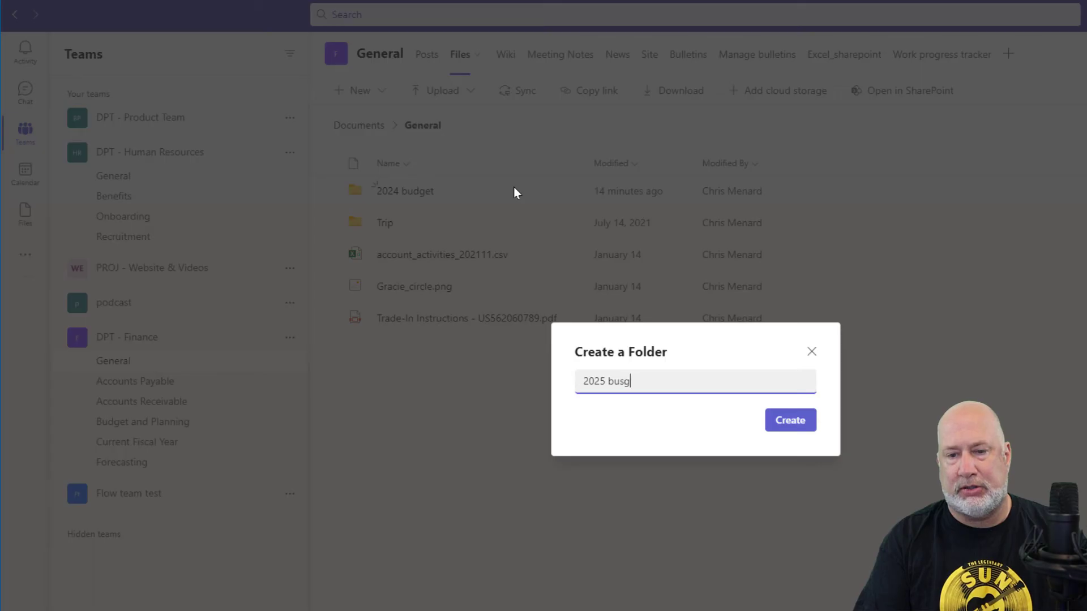
{"action": "key", "text": "BackSpace"}
{"action": "key", "text": "BackSpace"}
{"action": "type", "text": "dte"}
{"action": "key", "text": "BackSpace"}
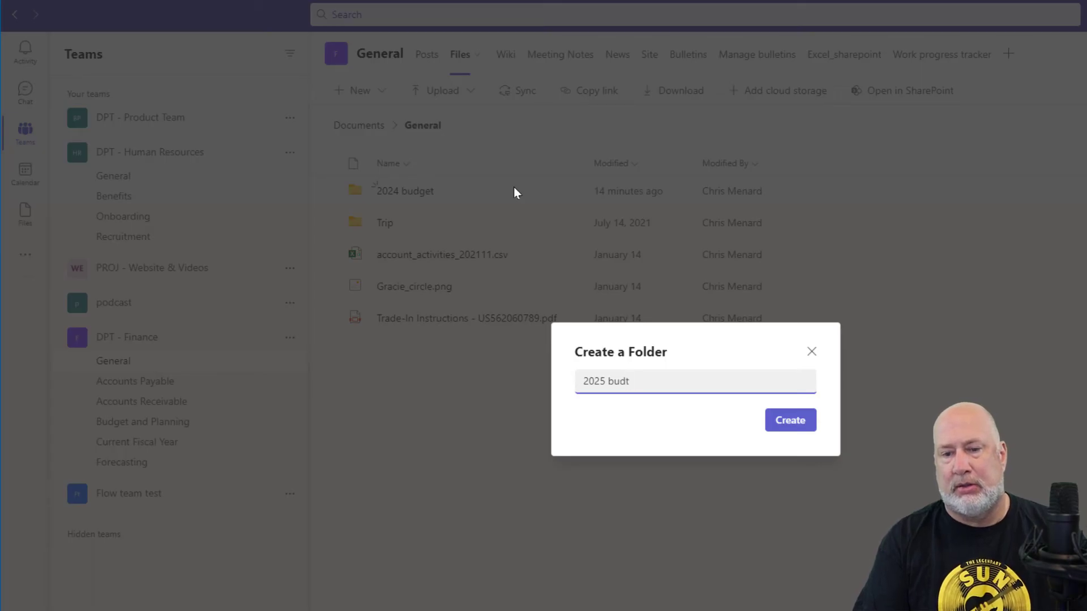
{"action": "type", "text": "get"}
{"action": "key", "text": "Return"}
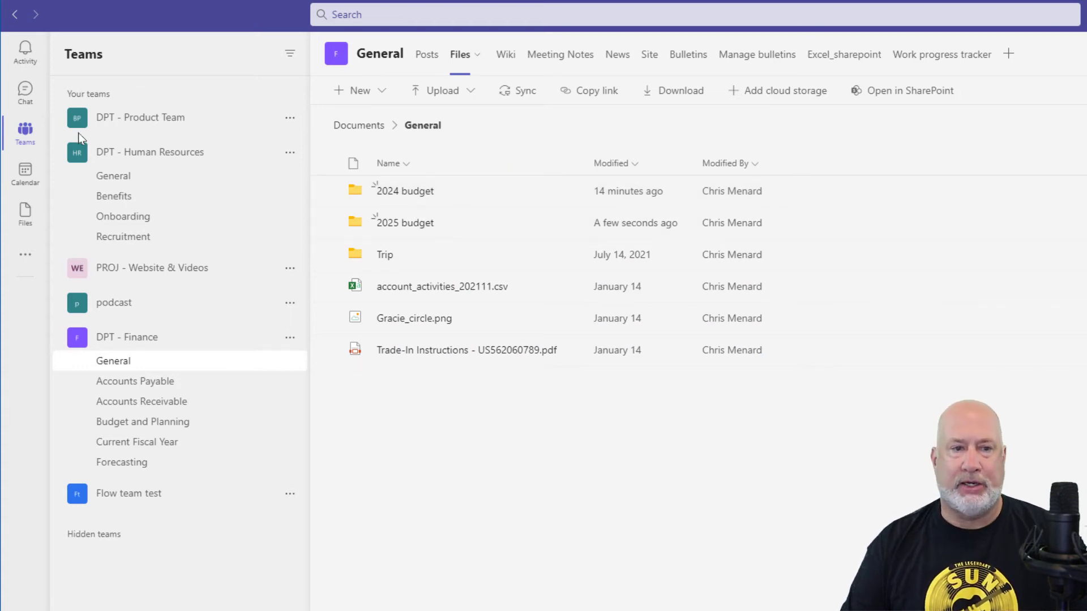
{"action": "left_click", "coordinate": [21, 97]}
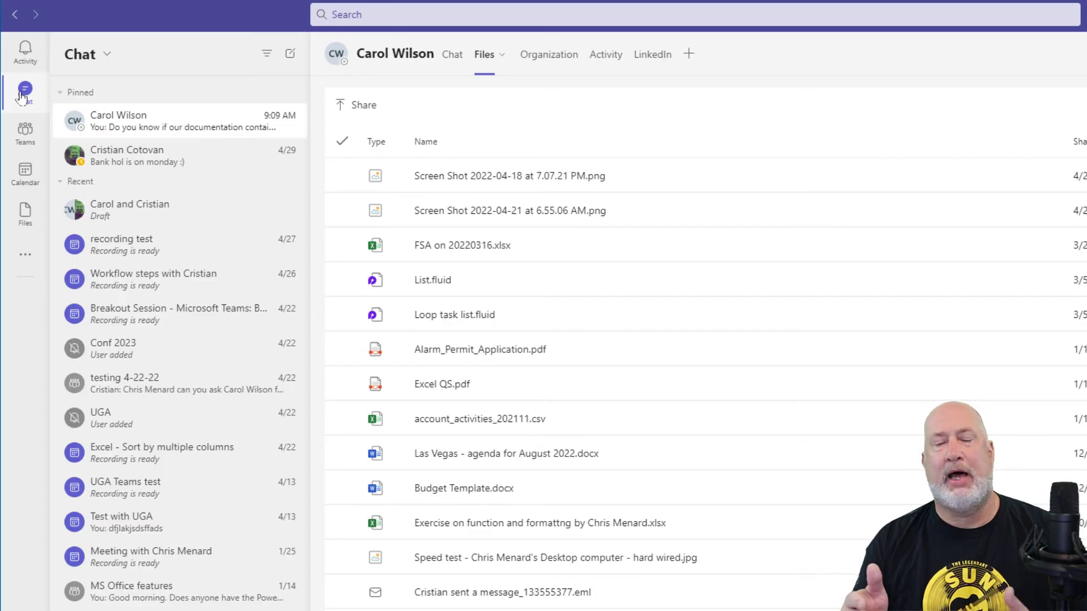
{"action": "left_click", "coordinate": [25, 132]}
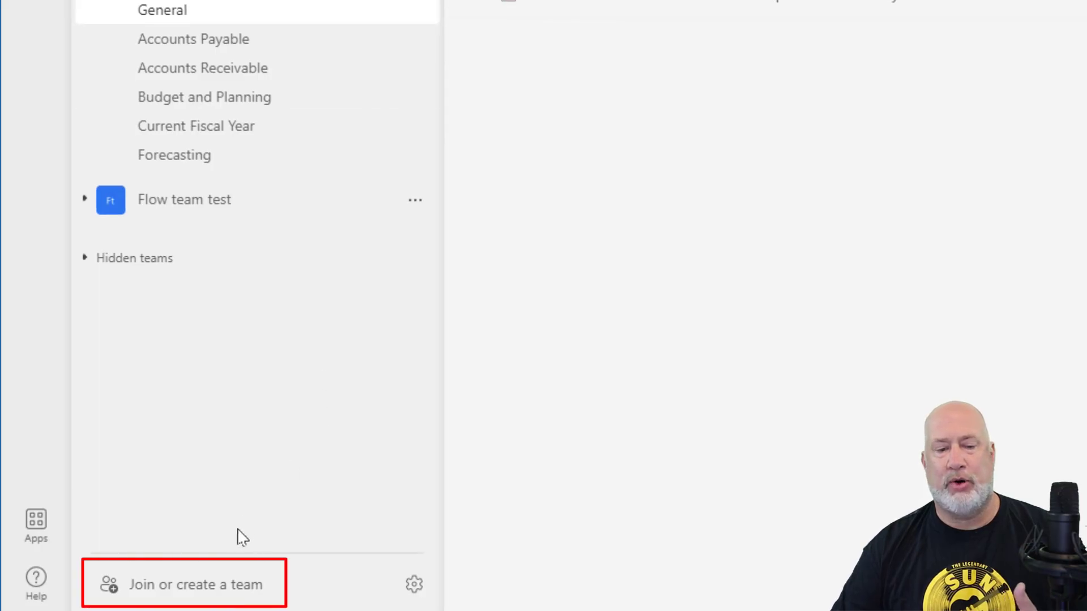
{"action": "left_click", "coordinate": [213, 592]}
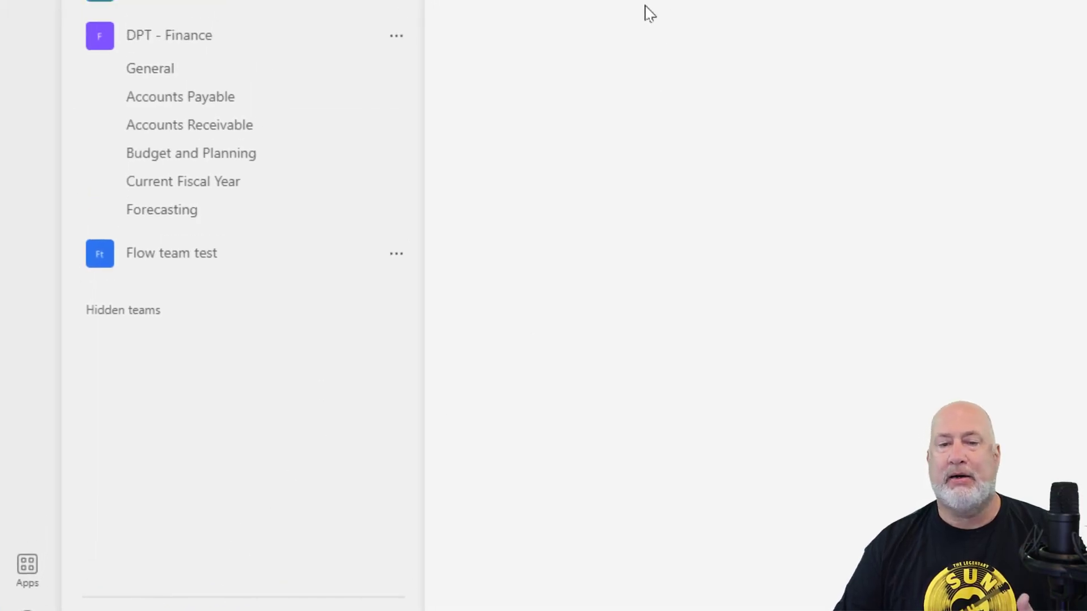